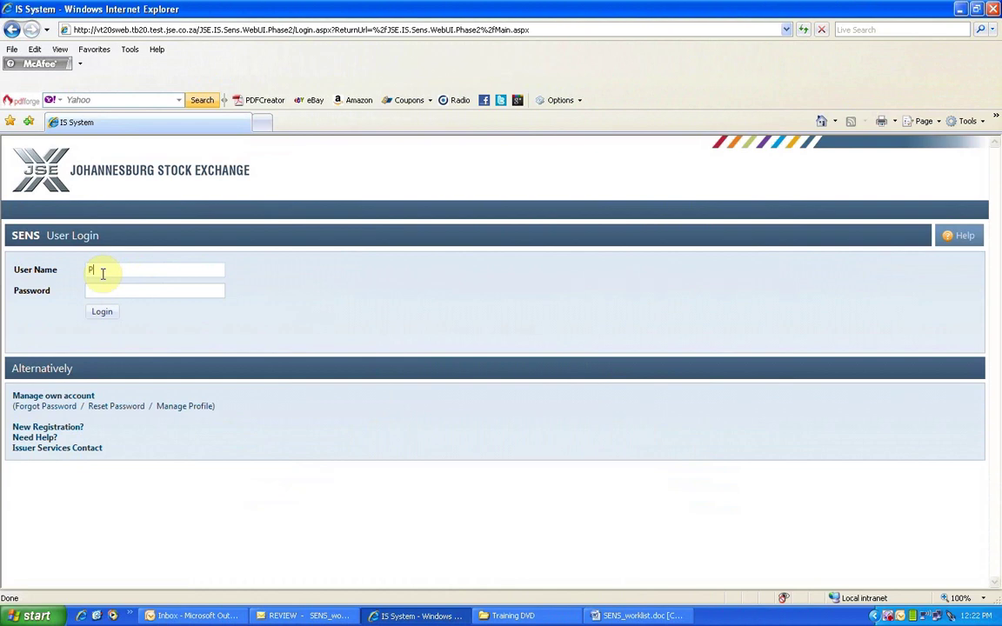
Log in to SENS with the user name and the account password.
type("A")
left_click(105, 292)
type("•••")
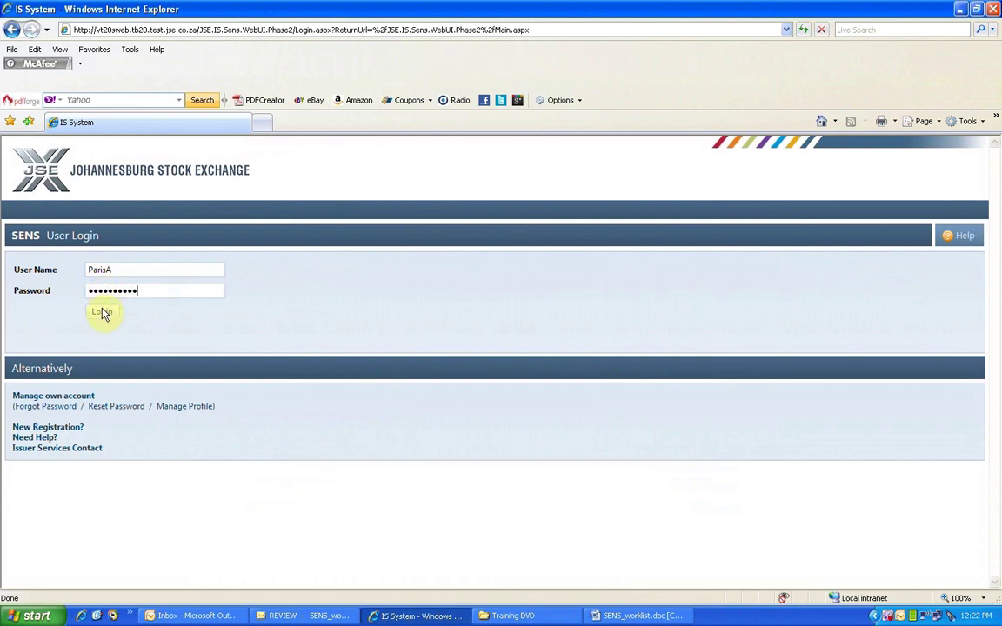
left_click(101, 312)
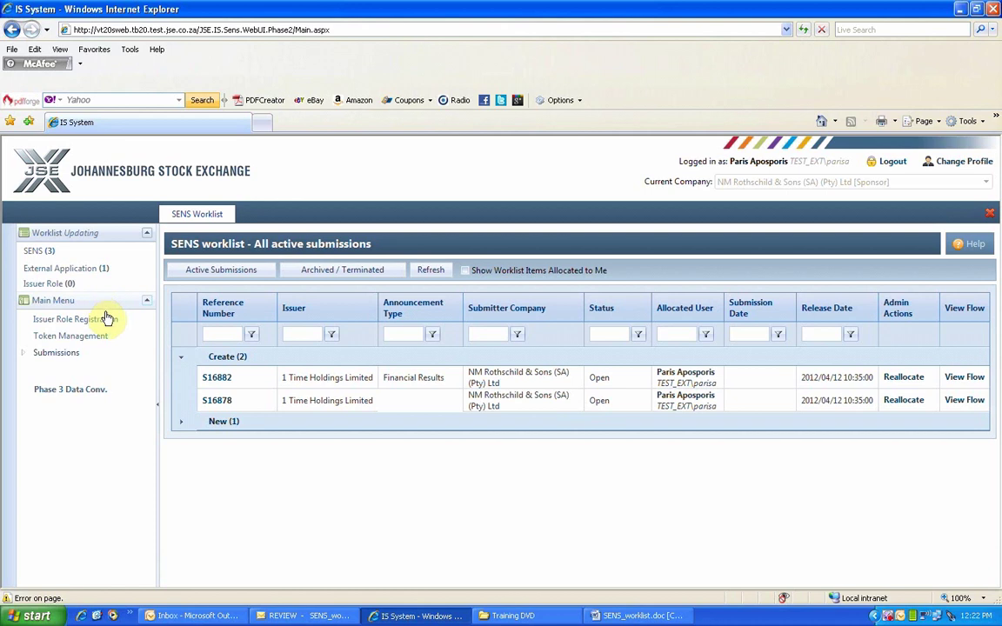
Open submission S16882, set its next action to Submit Announcement, and submit it to the JSE for processing.
left_click(217, 376)
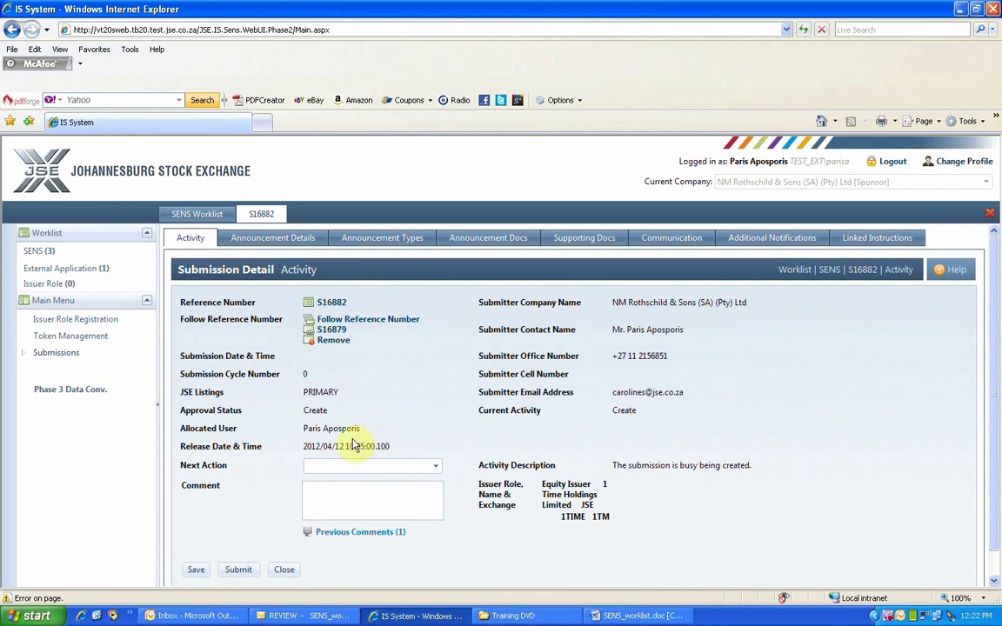
left_click(437, 469)
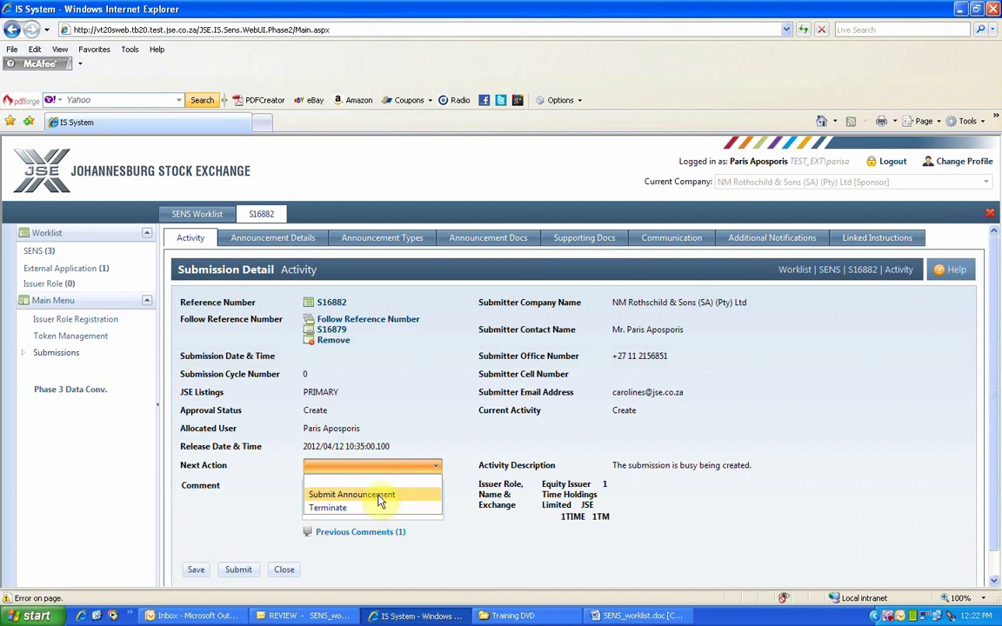
left_click(378, 497)
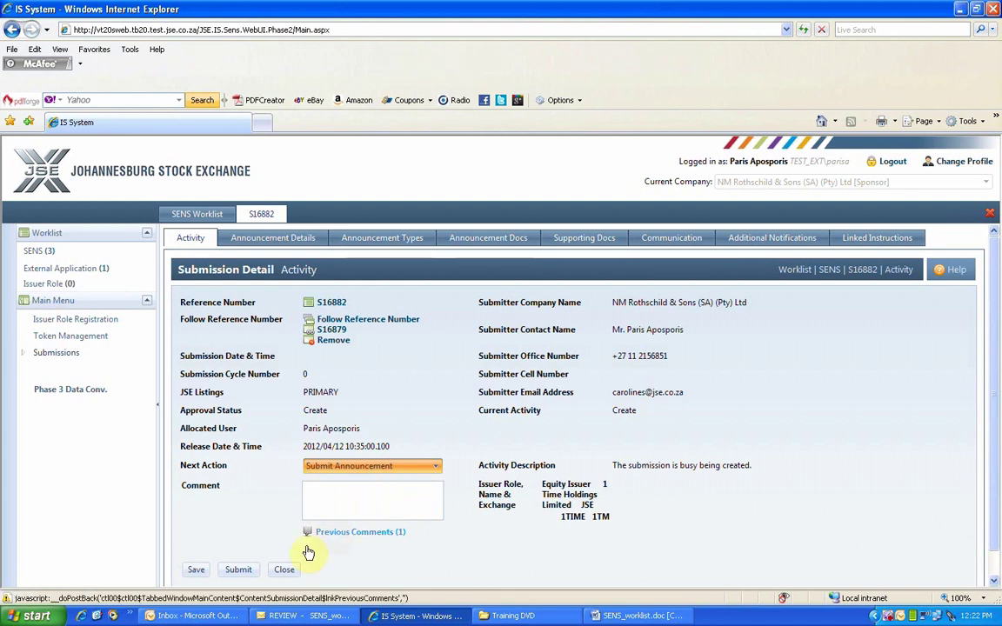
left_click(236, 576)
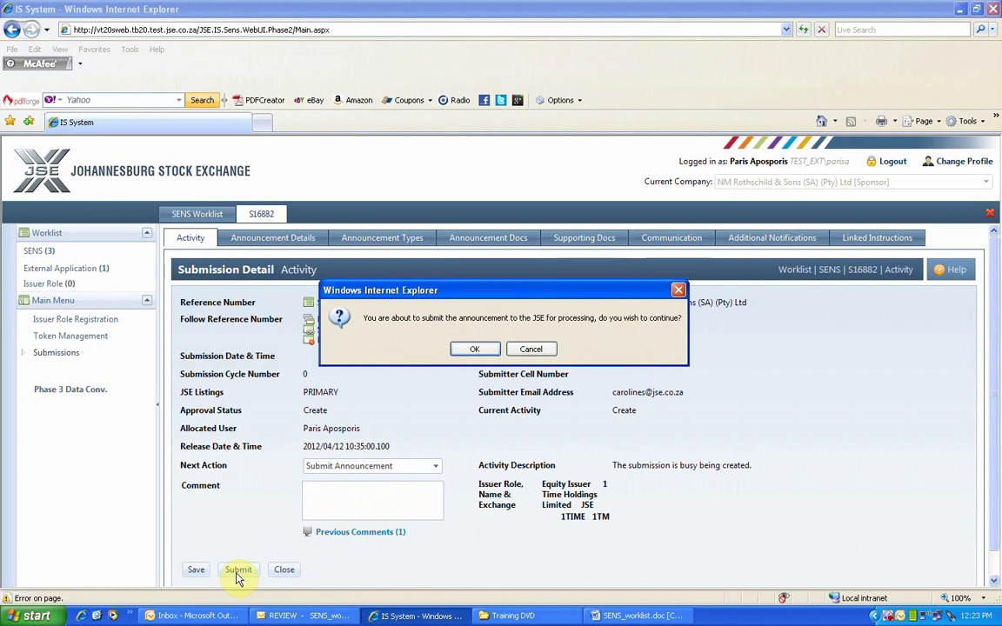
left_click(473, 351)
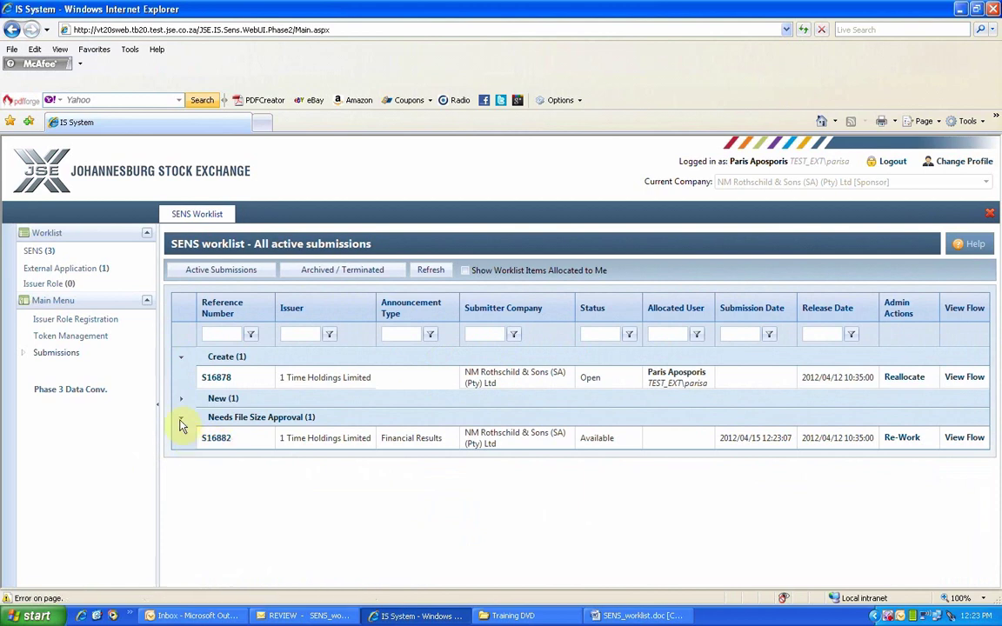
Expand the New group in the worklist and review the announcement workflow and workflow actions of submission S16882.
left_click(216, 438)
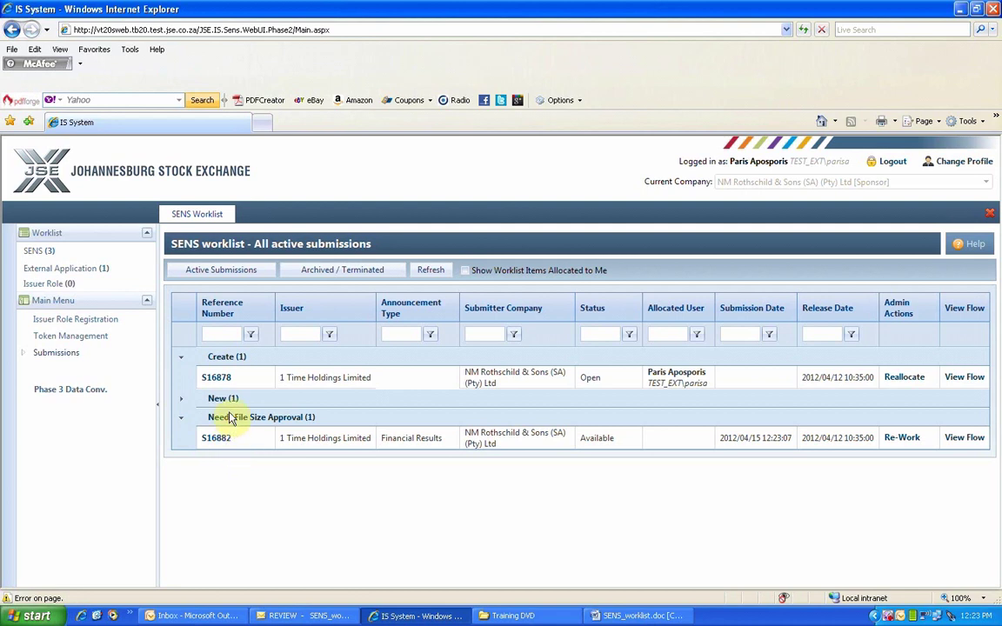
left_click(185, 404)
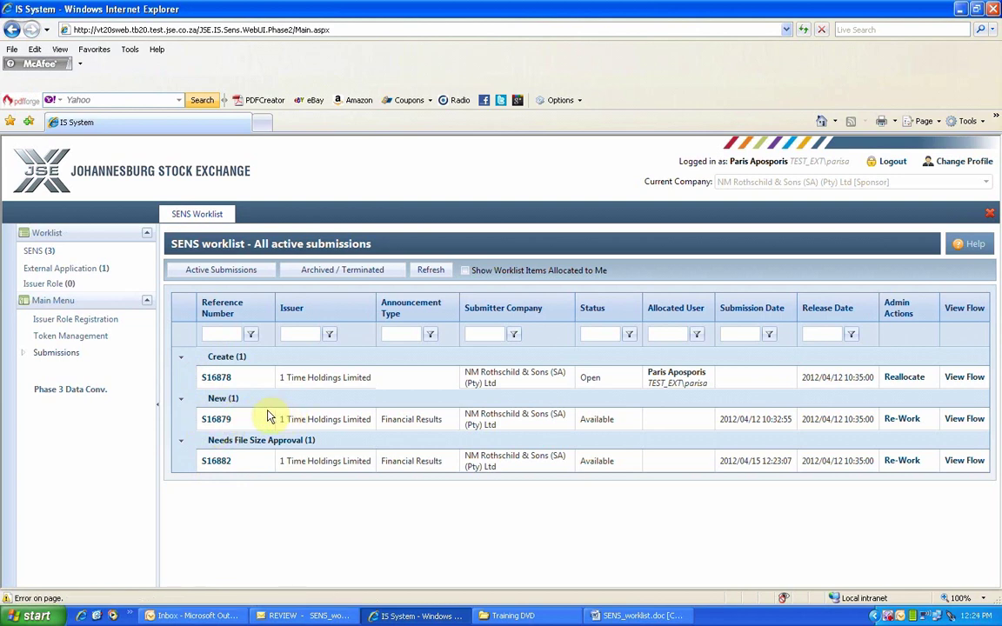
left_click(967, 465)
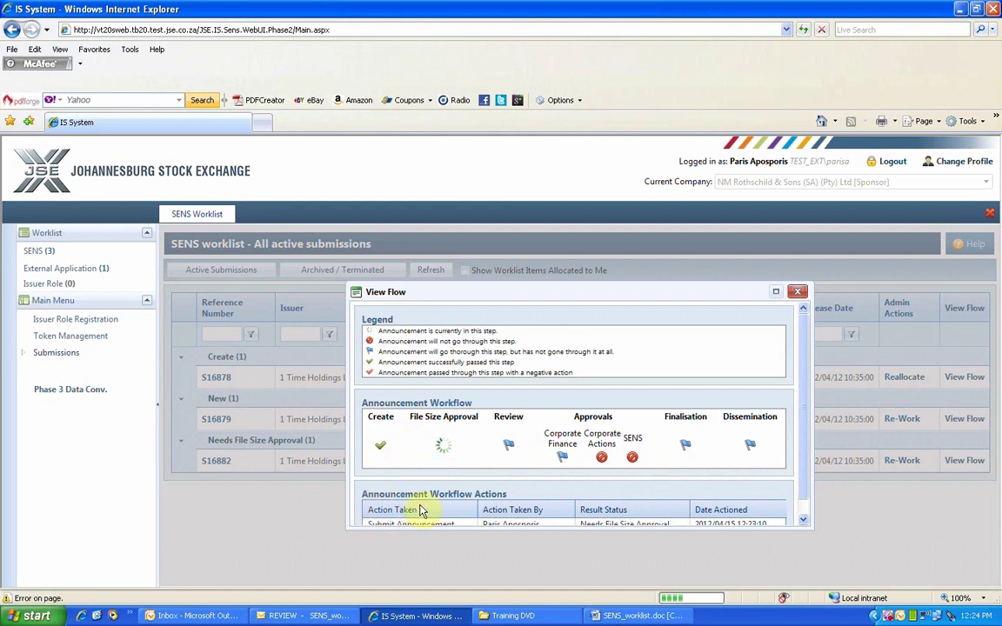
scroll(808, 476, "down", 1)
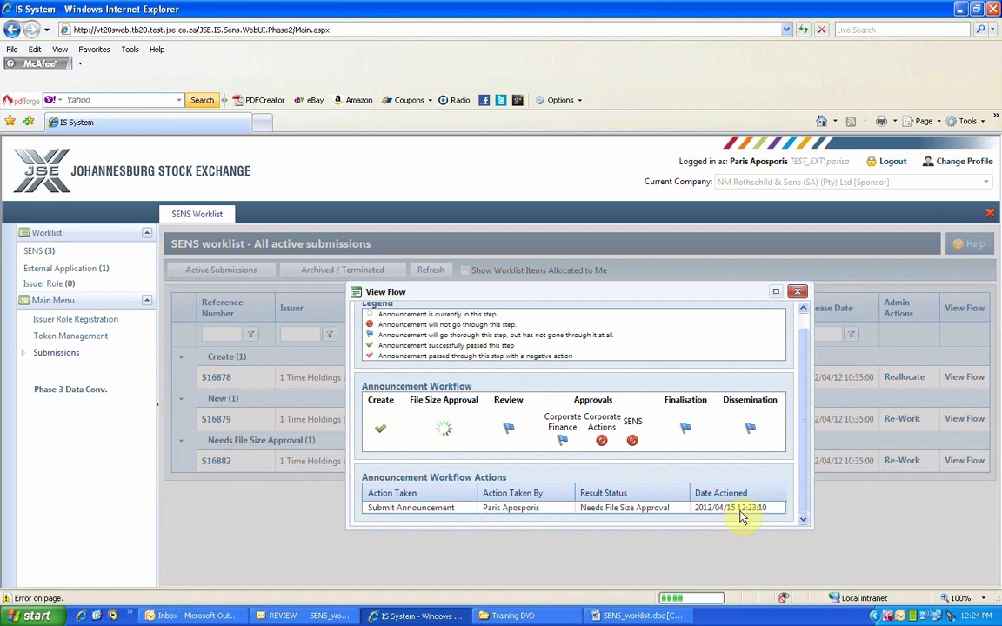
scroll(720, 514, "up", 1)
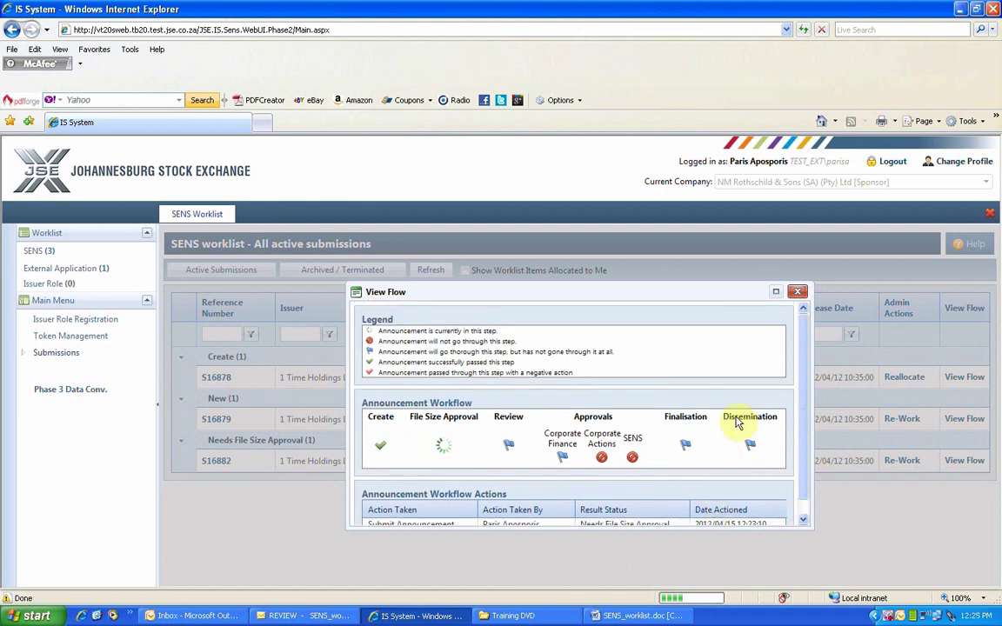
left_click(797, 292)
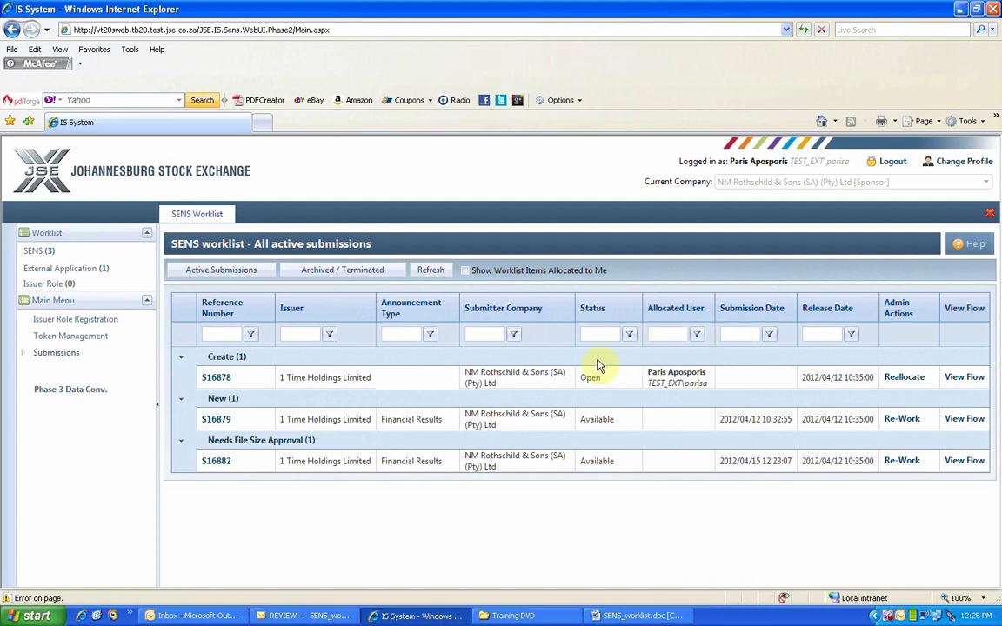
Start an announcement correction for the disseminated announcement S16696.
left_click(23, 354)
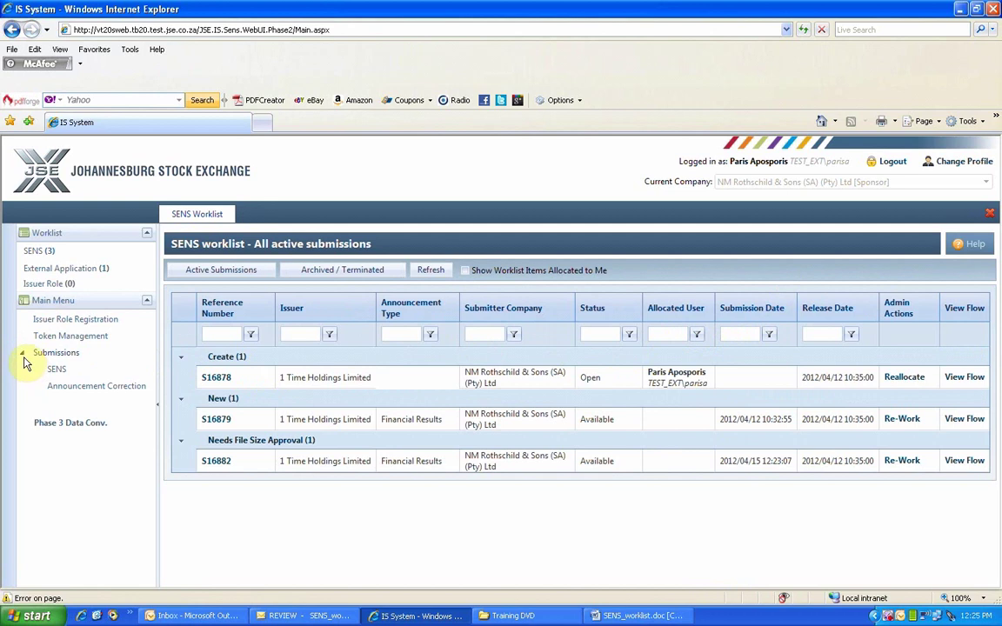
left_click(79, 393)
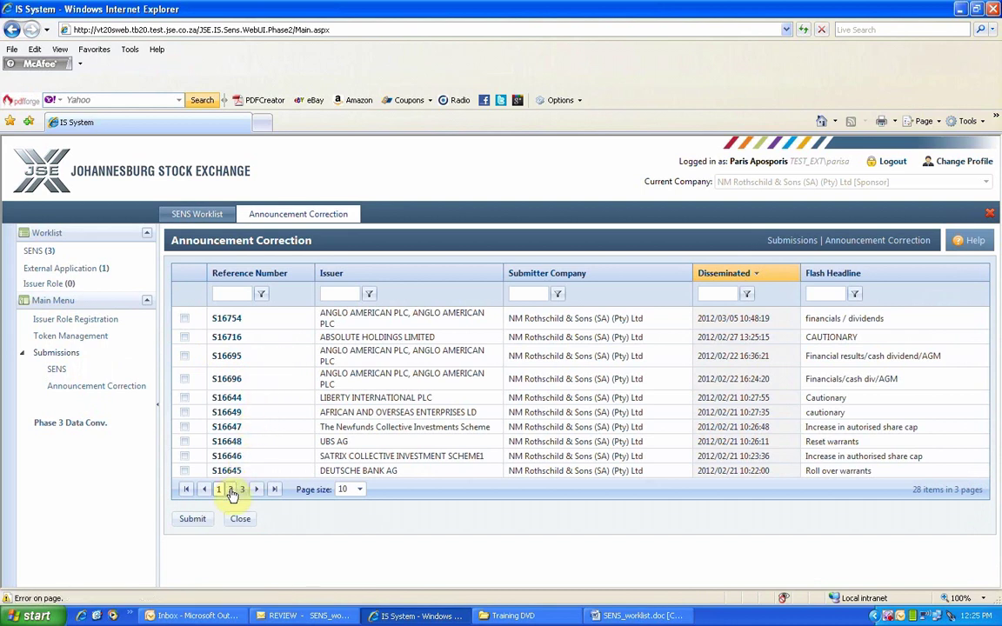
left_click(185, 380)
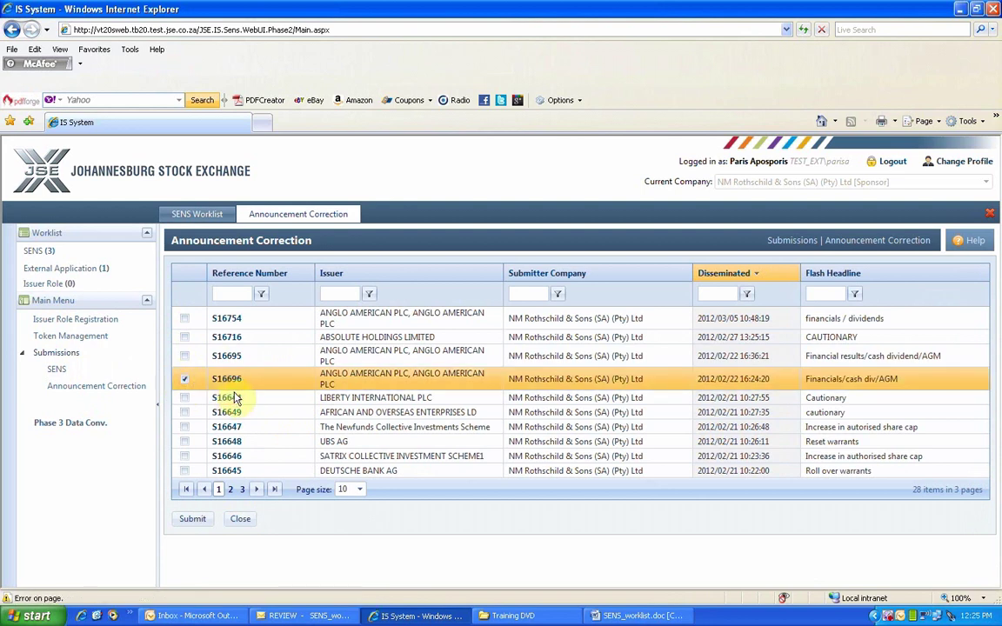
left_click(193, 522)
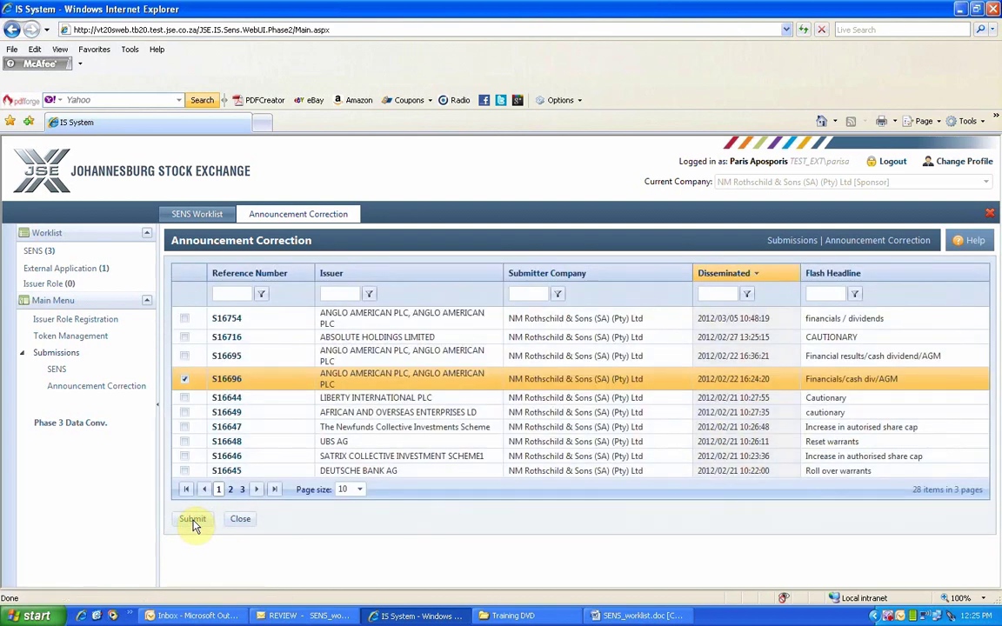
left_click(193, 522)
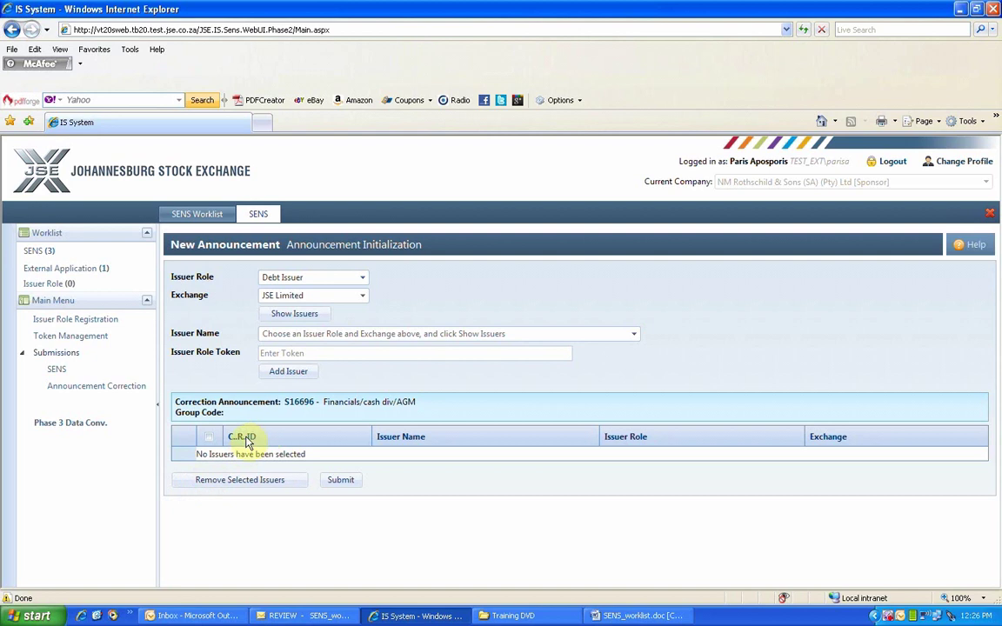
Set the issuer role to Equity Issuer and list the issuers for the JSE Limited exchange.
left_click(362, 277)
left_click(296, 306)
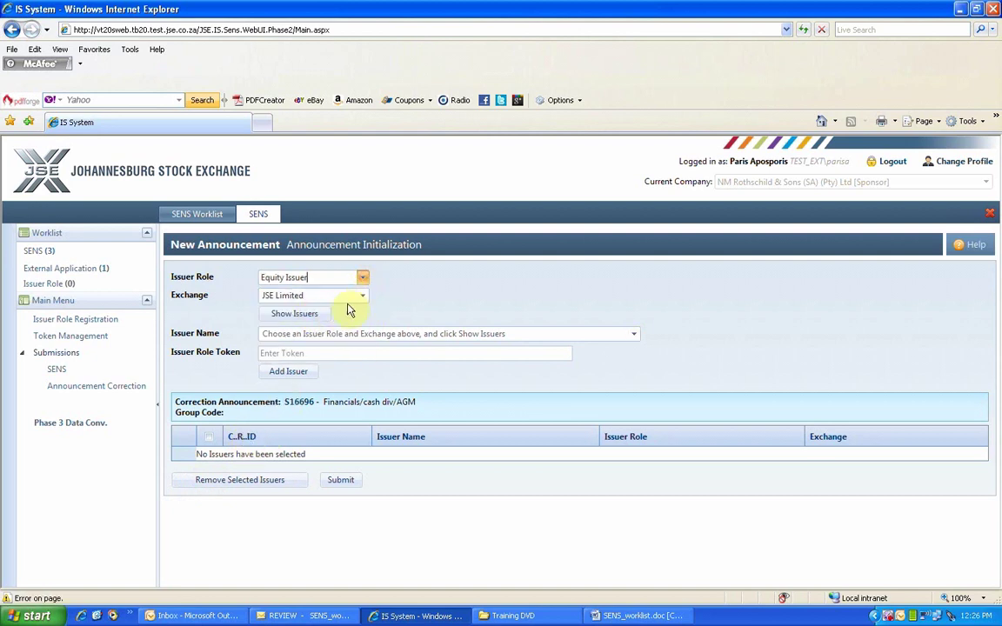
left_click(295, 315)
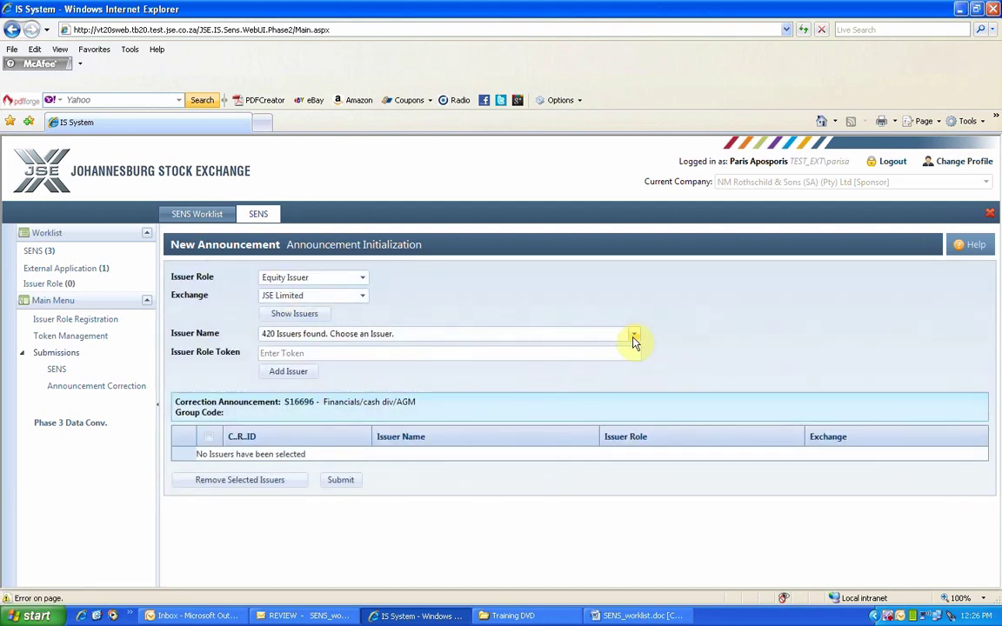
left_click(636, 338)
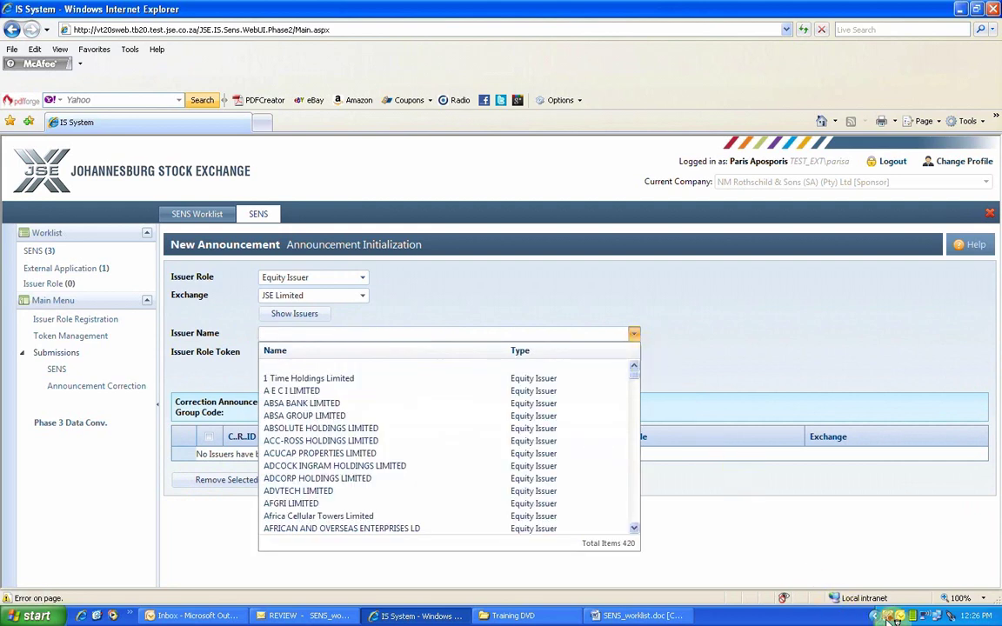
right_click(852, 516)
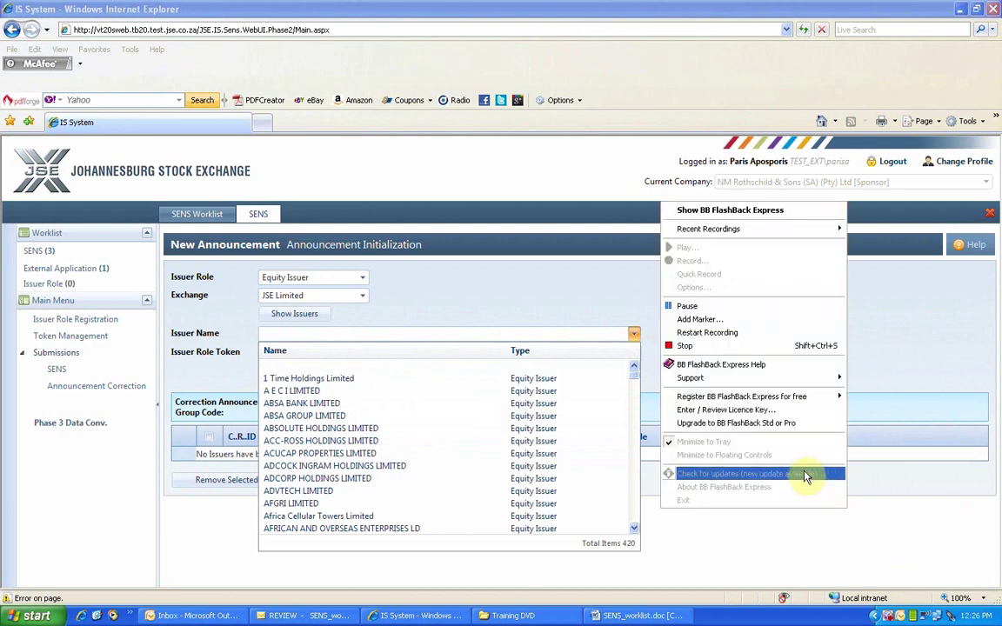
left_click(687, 306)
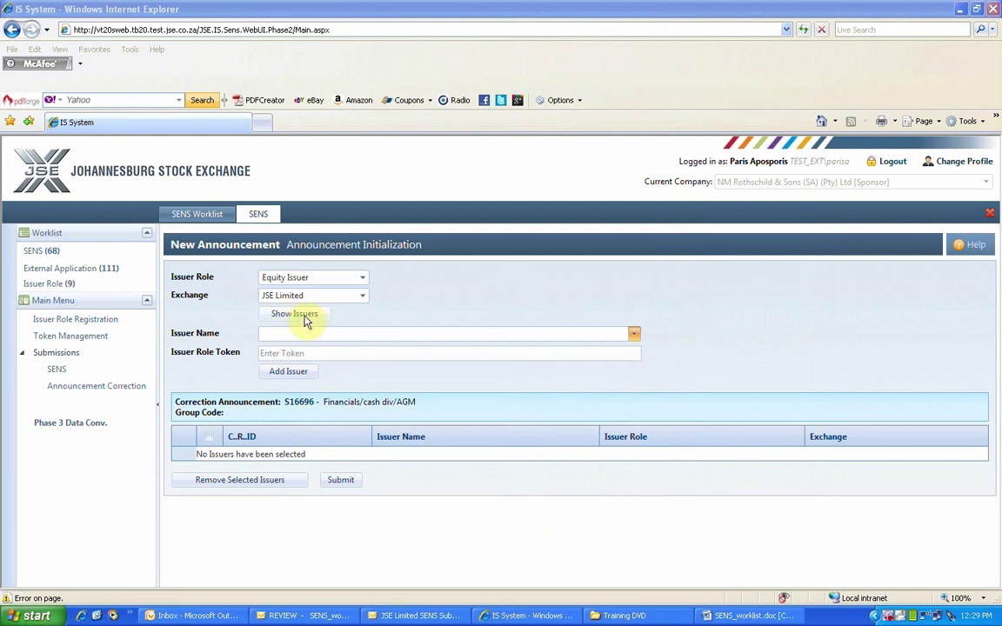
Reload the equity issuers for JSE Limited and choose ANGLO AMERICAN PLC as the issuer name.
left_click(300, 315)
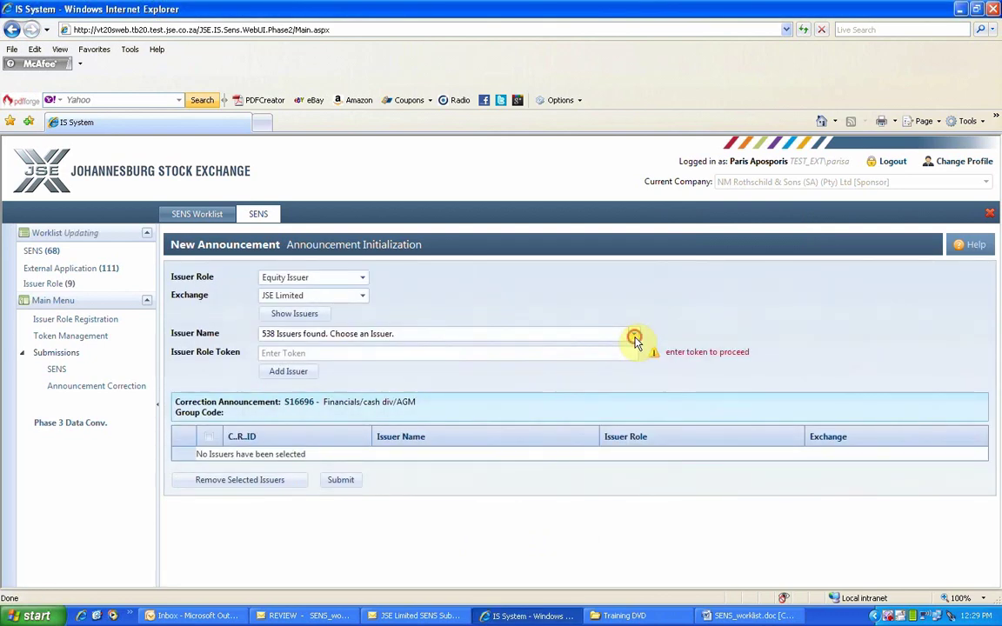
left_click(634, 337)
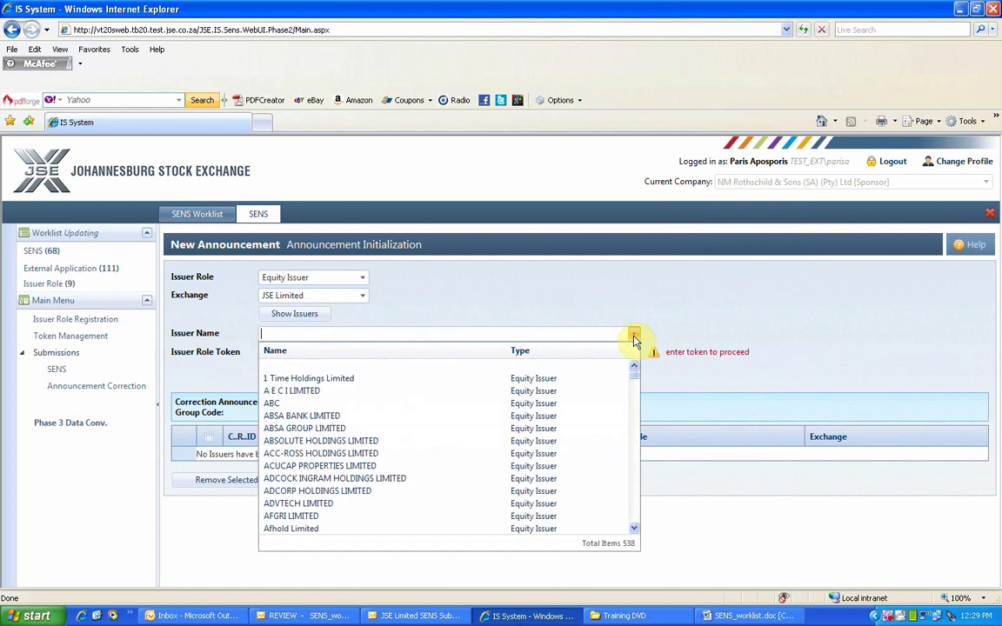
scroll(634, 387, "down", 8)
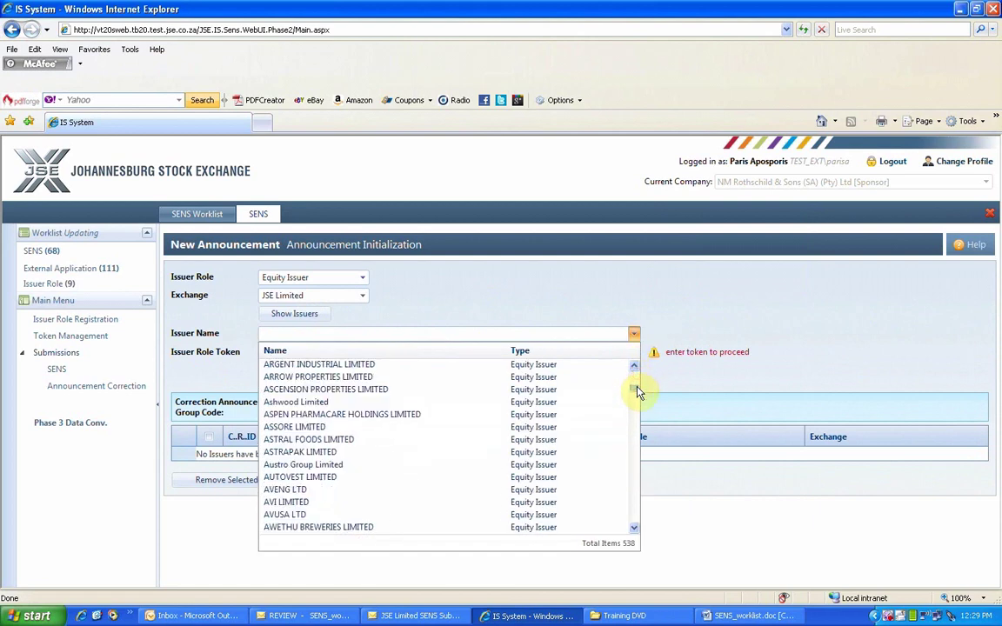
scroll(635, 387, "up", 3)
scroll(637, 393, "up", 3)
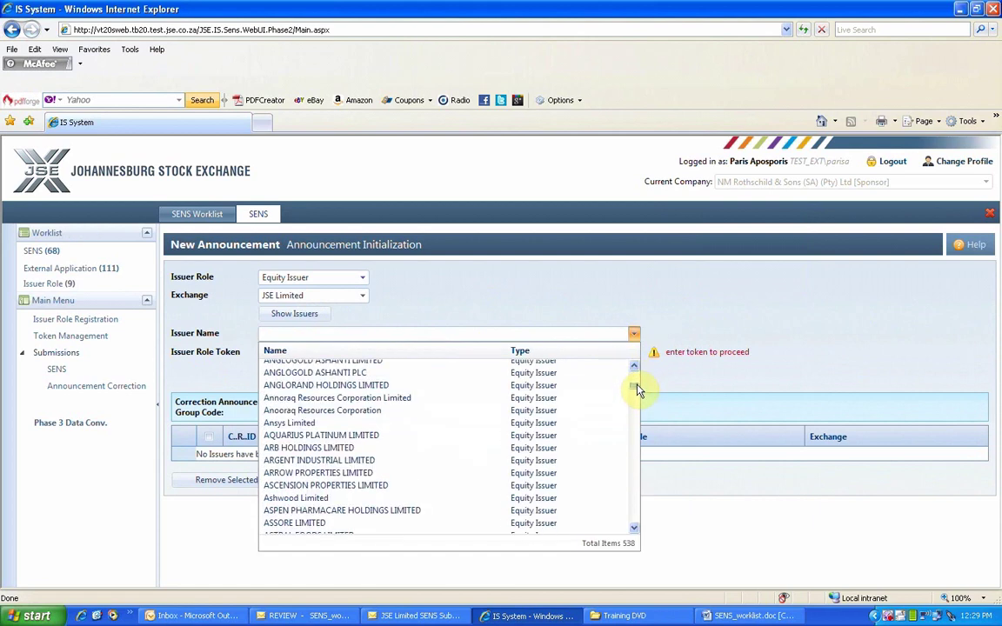
scroll(592, 413, "up", 1)
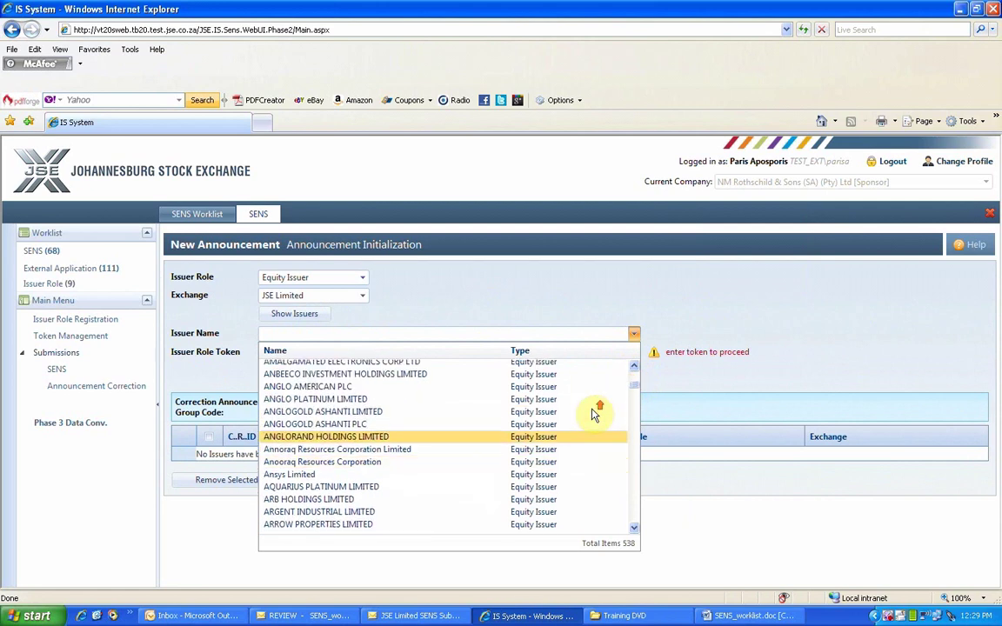
left_click(340, 388)
Paste the issuer role token and add the chosen issuer to the correction announcement.
right_click(265, 352)
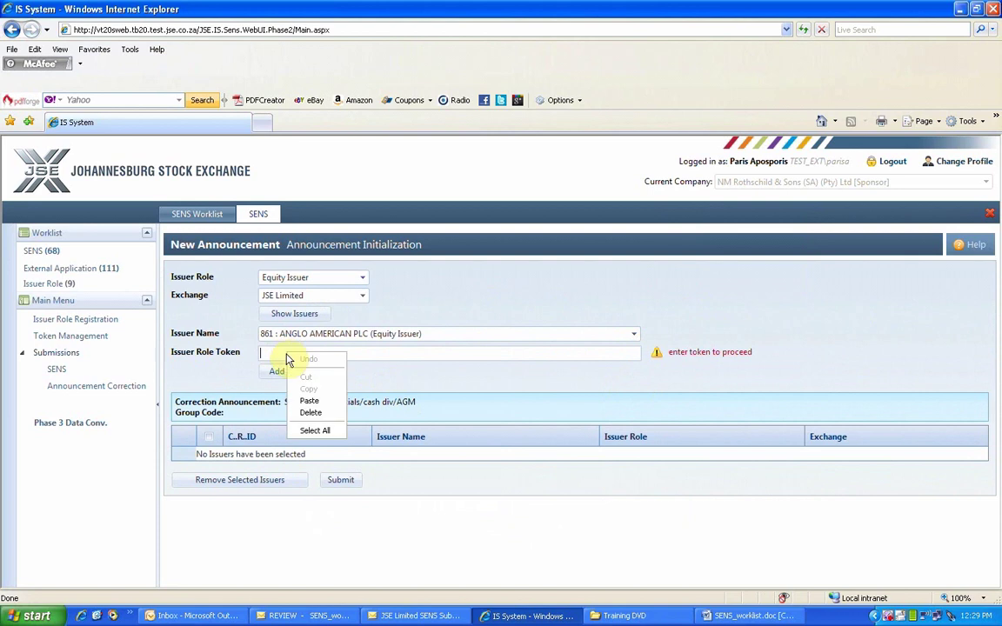
left_click(301, 403)
left_click(291, 372)
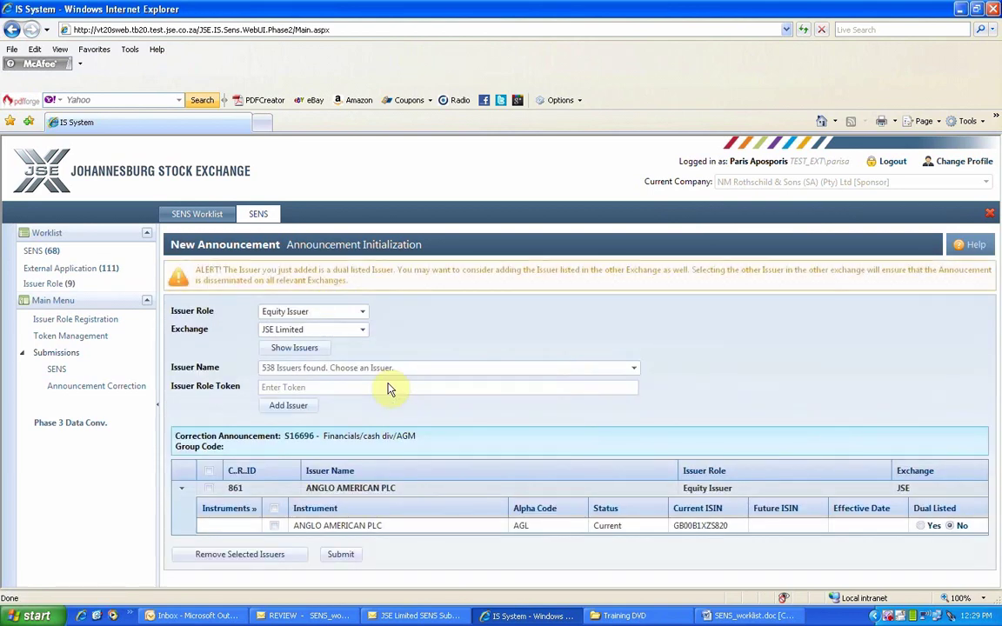
Select all instruments of ANGLO AMERICAN PLC and create the new SENS submission for these issuer details.
left_click(273, 509)
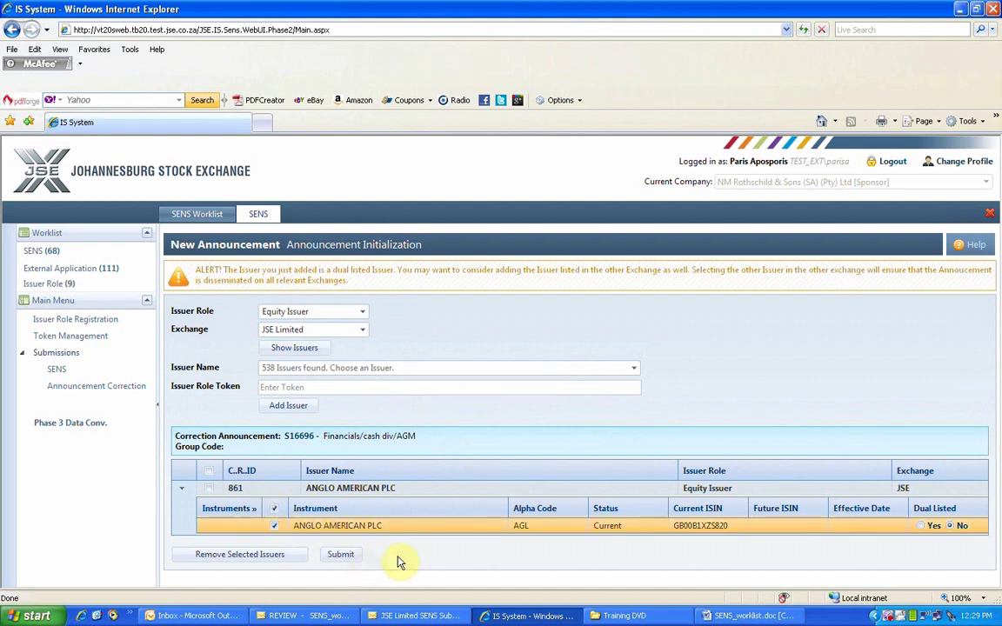
left_click(343, 557)
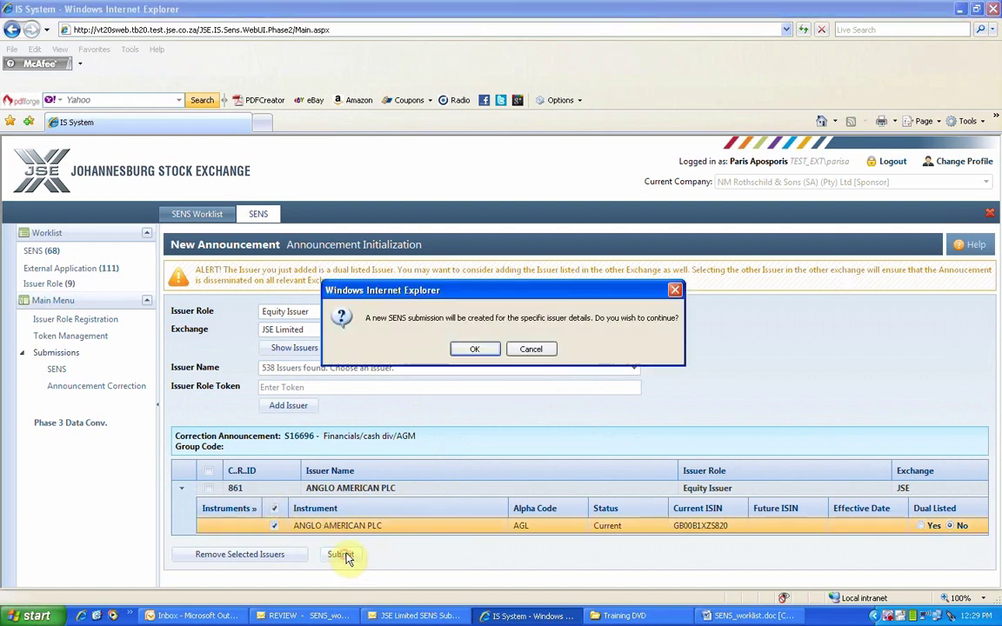
left_click(472, 352)
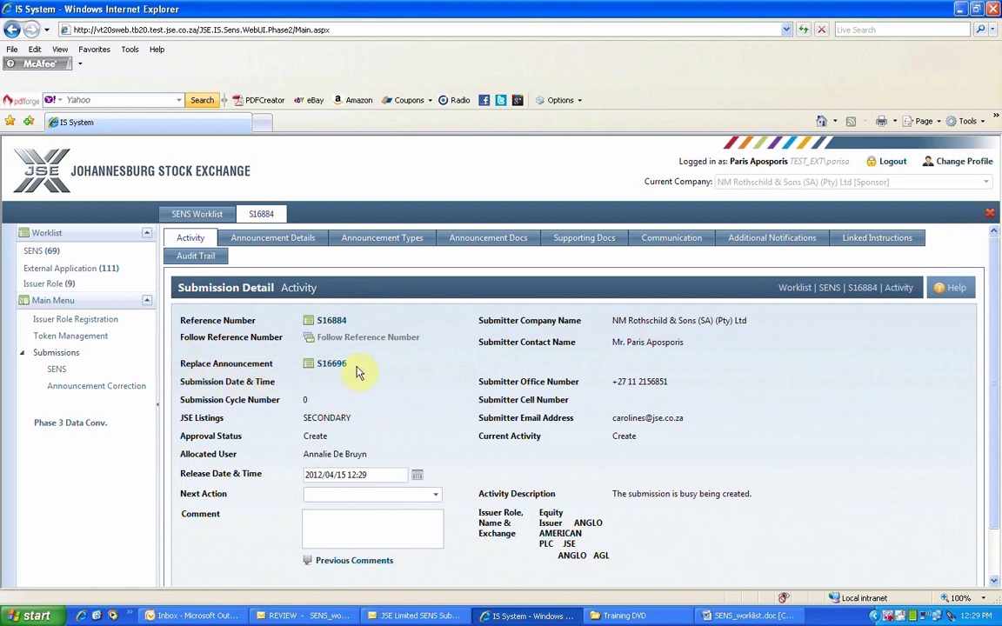
Review the new submission's activity details, including its link to the replaced announcement S16696.
left_click(330, 364)
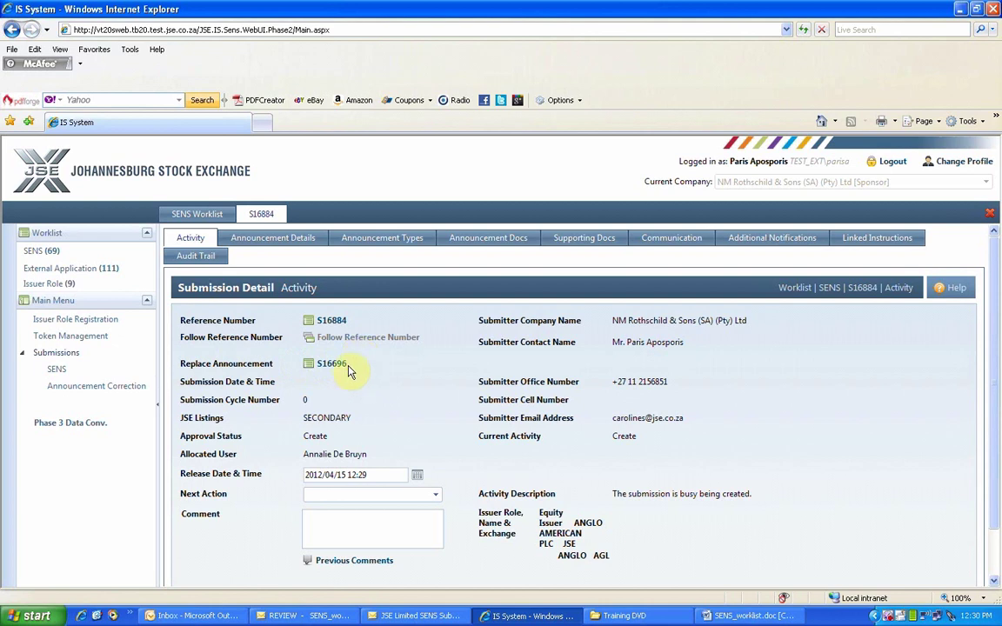
scroll(397, 455, "down", 1)
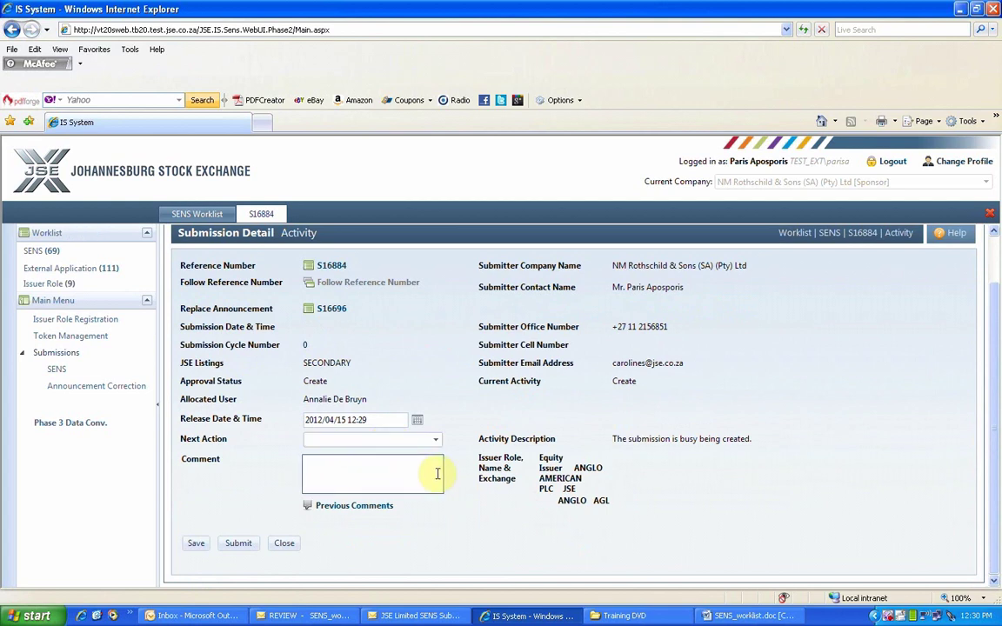
left_click(887, 617)
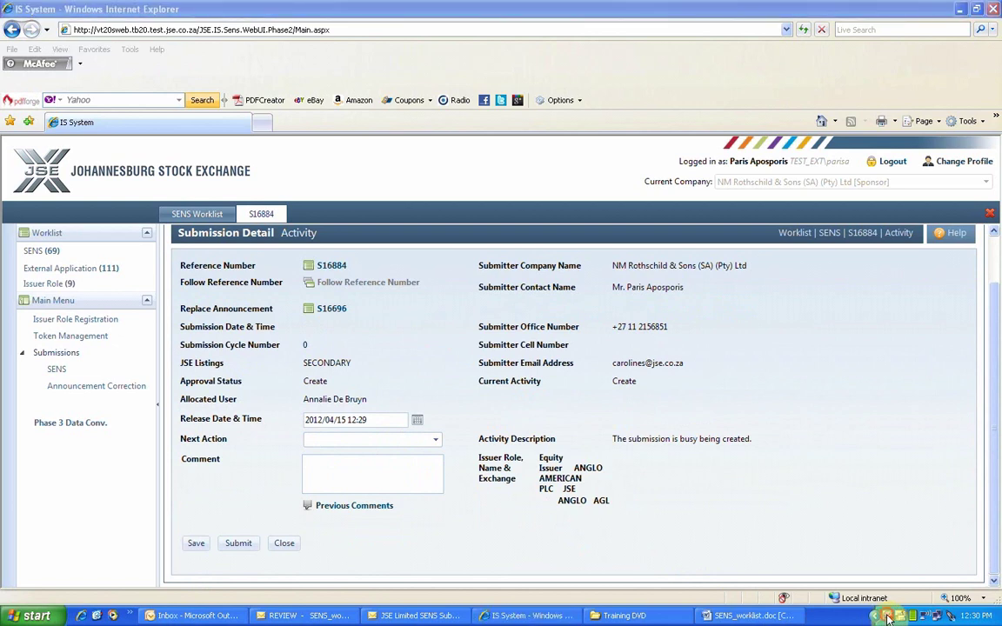